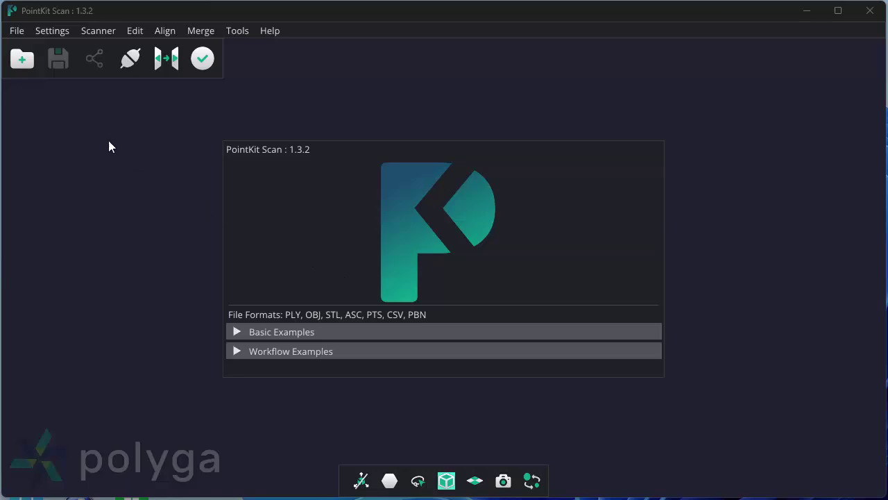
- Import Mesh1.stl through Mesh16.stl from the 2024_11_29_stone folder in millimeters, with normals generated
click(23, 65)
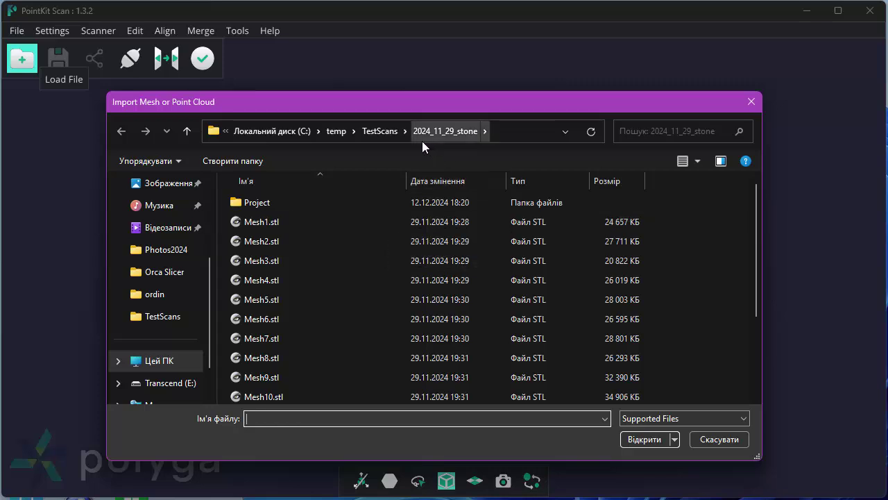
click(272, 222)
scroll(292, 313, down, 1)
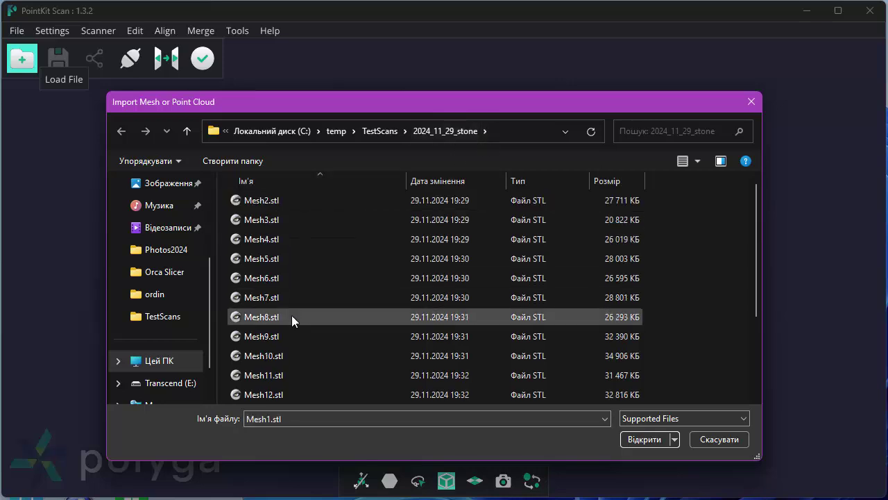
scroll(294, 361, down, 2)
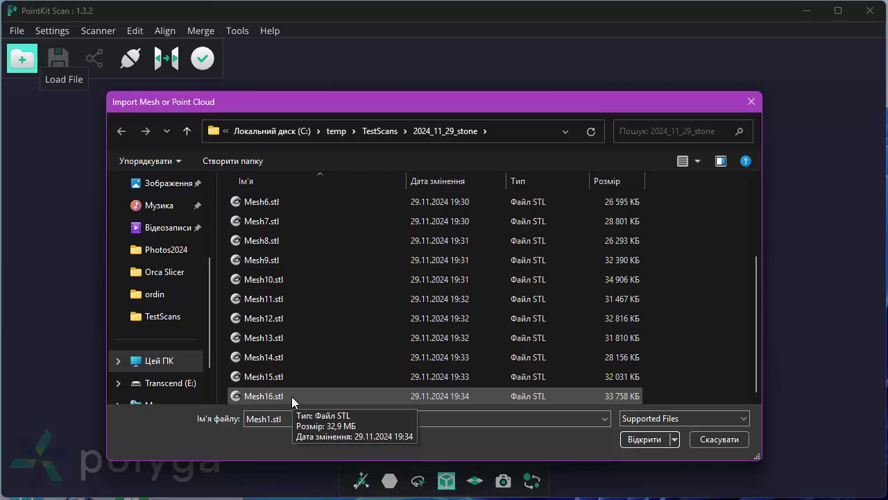
shift+click(292, 396)
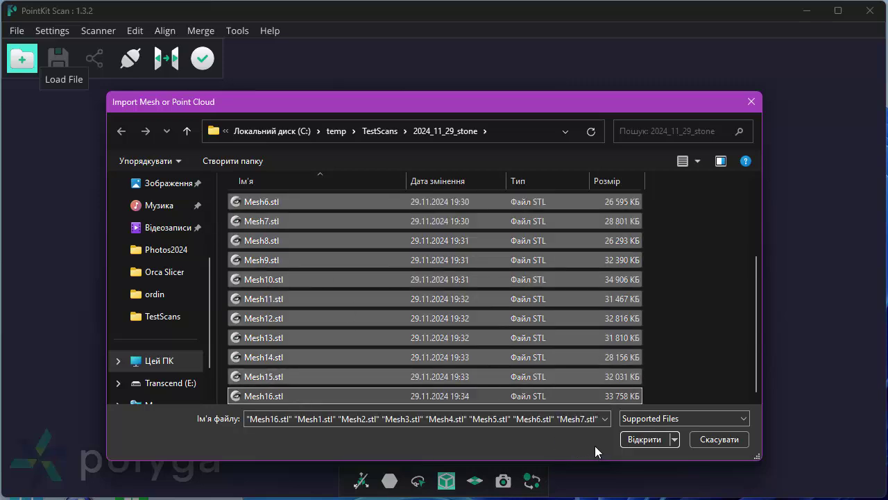
click(635, 441)
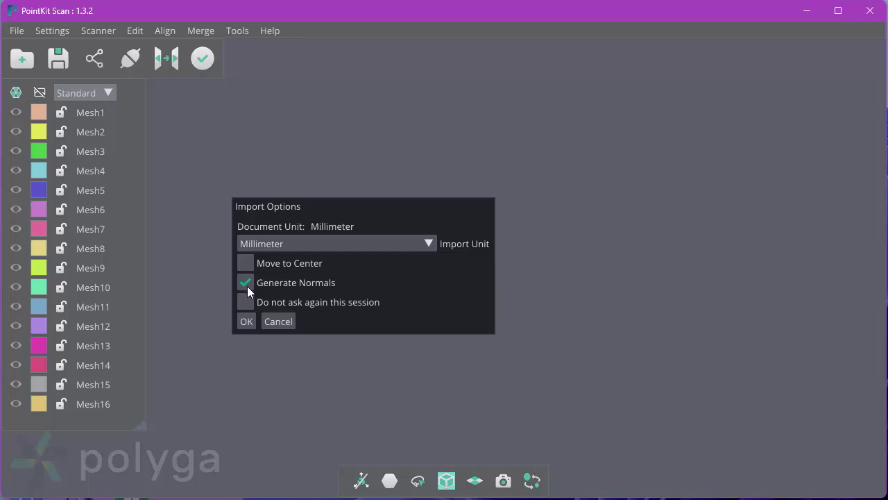
click(247, 321)
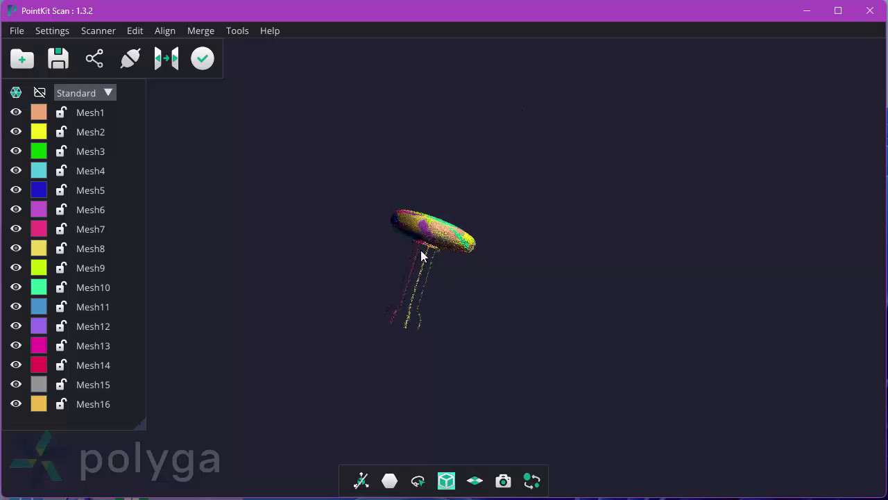
- Align all sixteen scans, Mesh1 through Mesh16, with each other
middle_drag(419, 250, 414, 304)
mouse_move(444, 308)
mouse_down()
mouse_move(402, 407)
mouse_move(432, 340)
mouse_move(436, 248)
mouse_move(436, 296)
mouse_up()
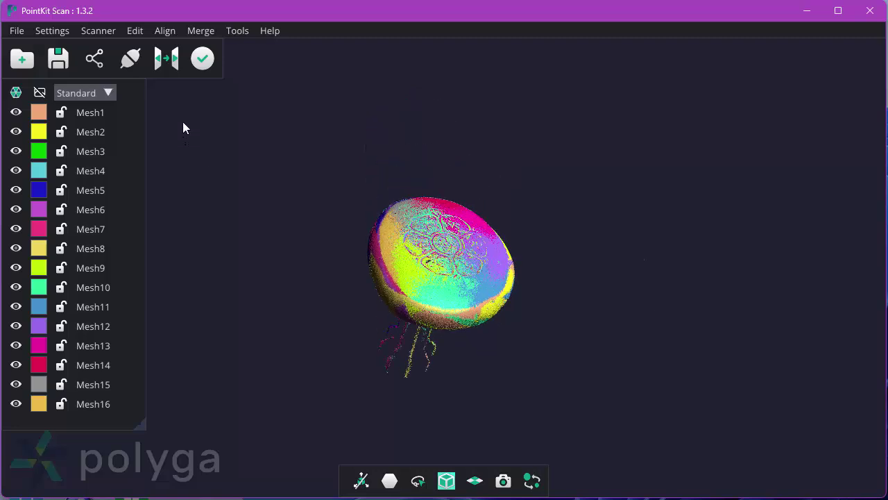
click(166, 63)
click(93, 111)
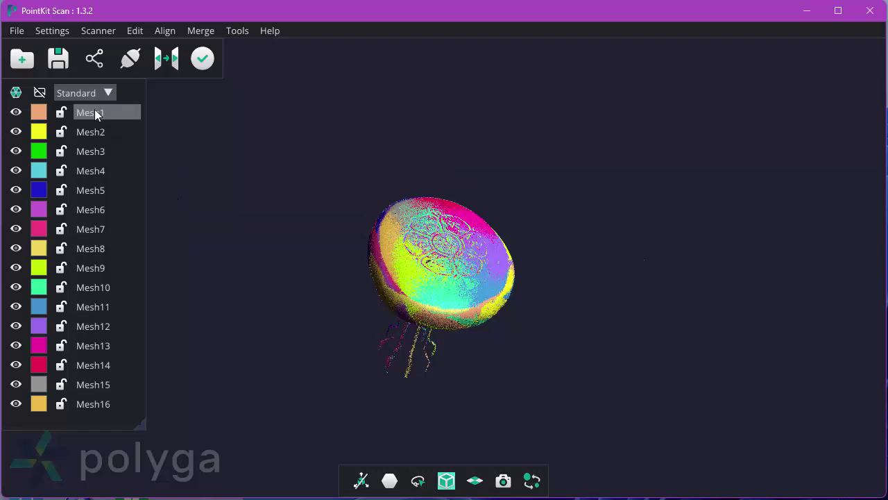
shift+click(102, 404)
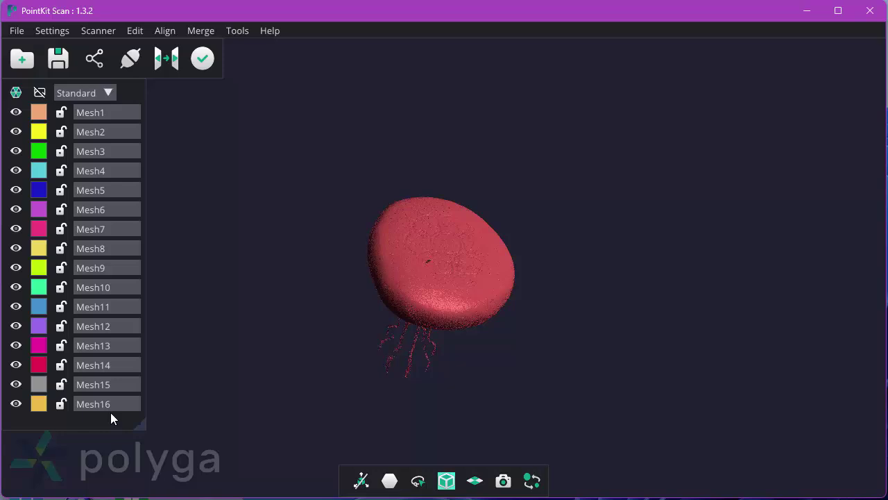
click(100, 111)
click(91, 112)
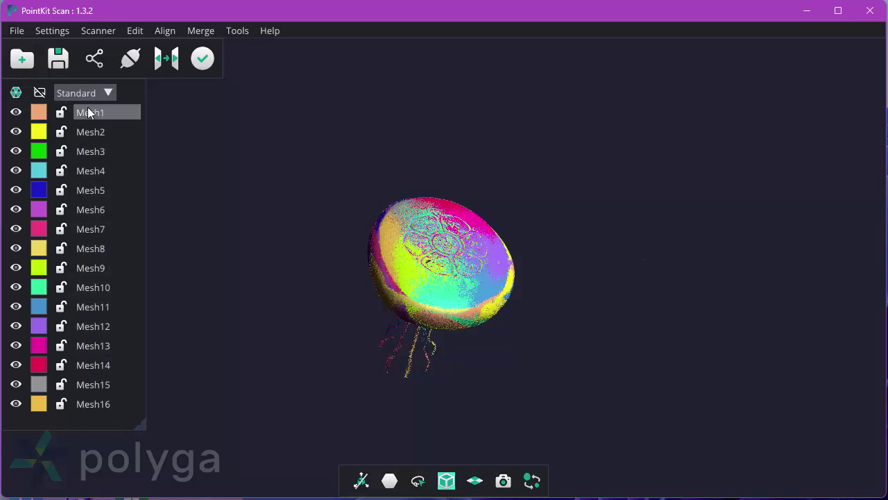
shift+click(111, 402)
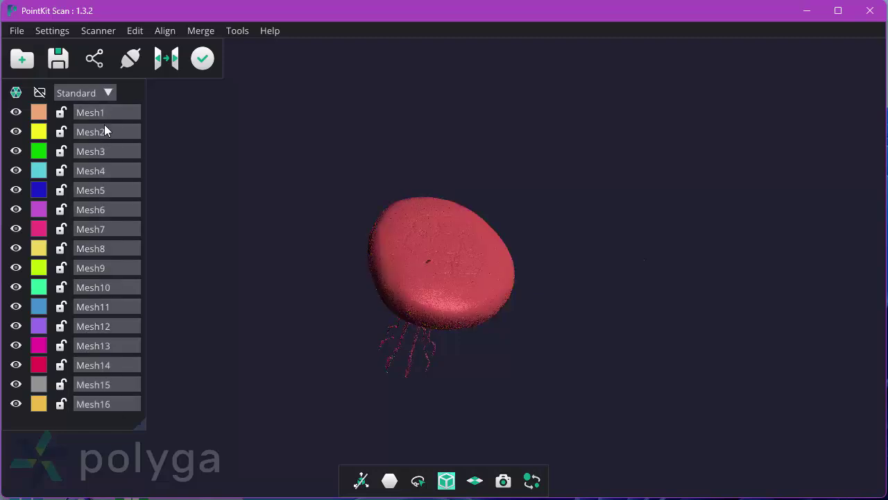
click(165, 59)
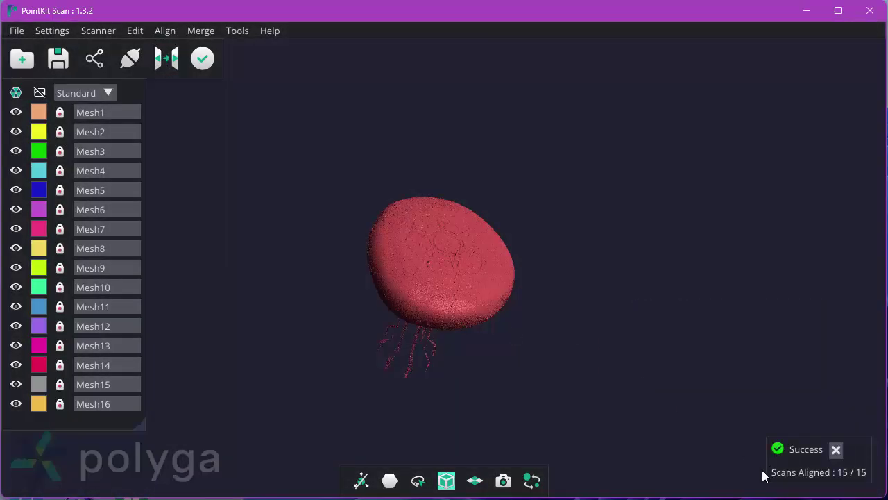
- Run Optimize Alignment on the sixteen selected scans
click(165, 30)
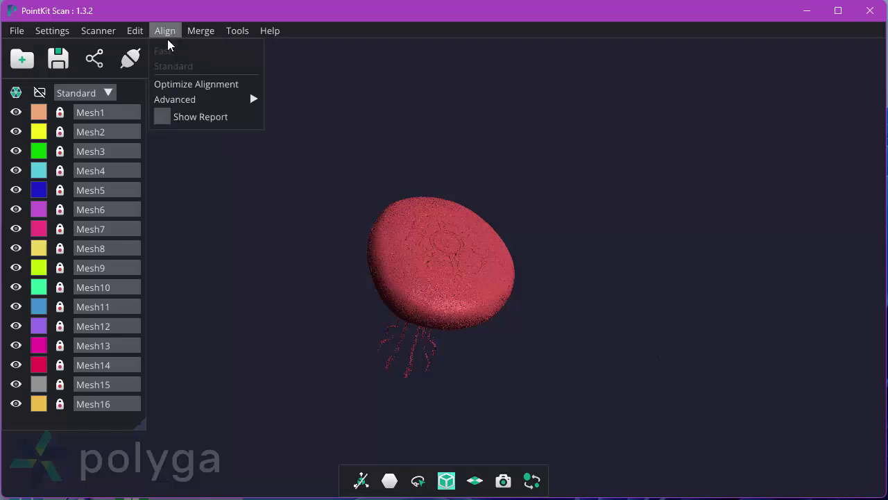
mouse_move(197, 98)
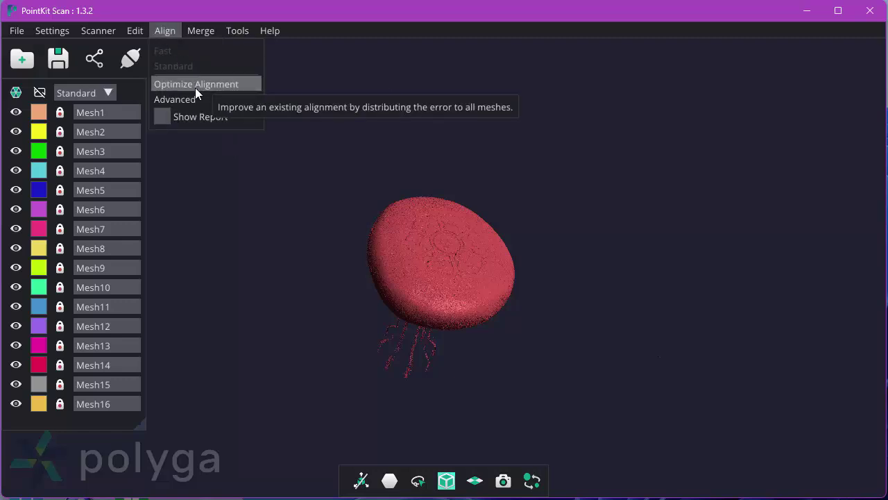
click(196, 86)
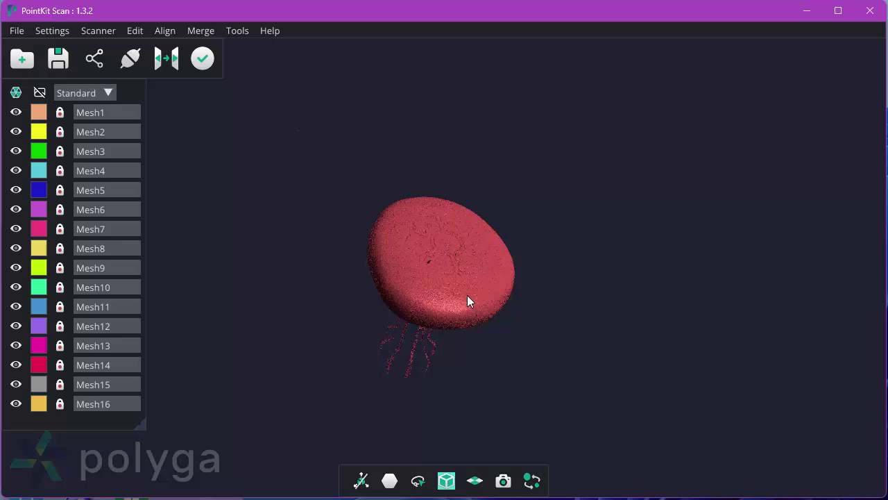
- Finalize the aligned scans into one mesh, using the default settings with Standard mesh resolution
drag(467, 300, 409, 296)
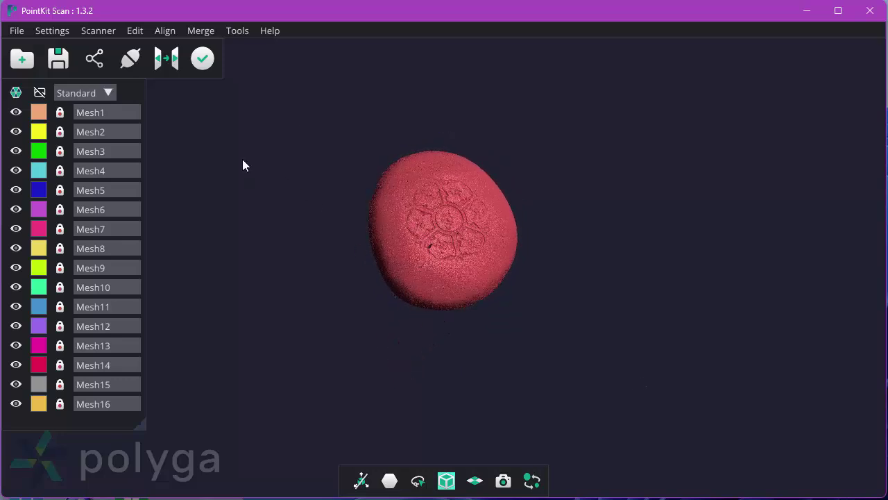
click(201, 59)
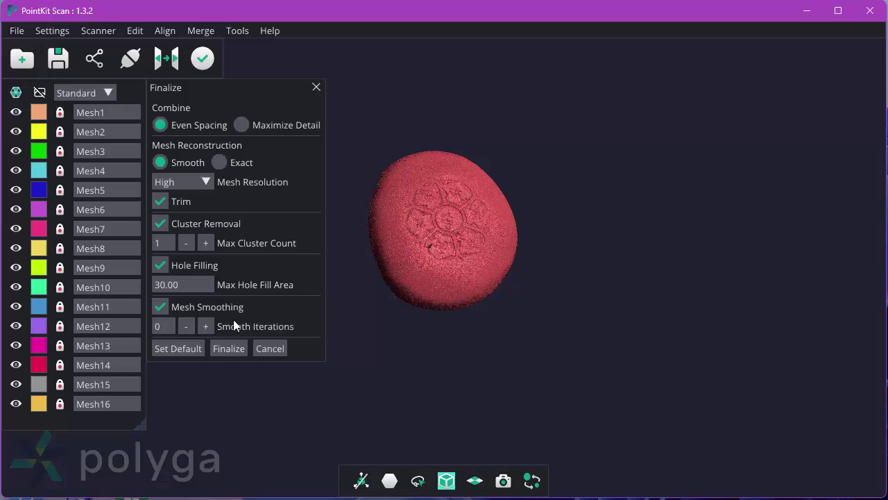
click(194, 348)
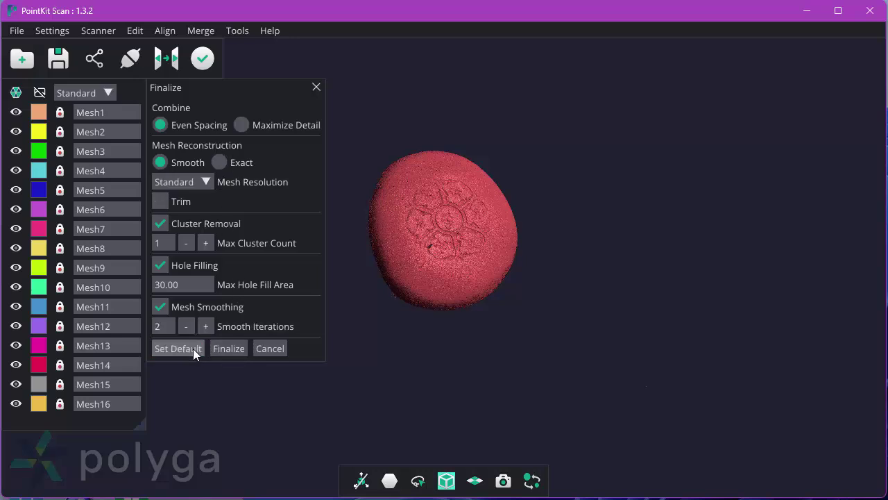
click(205, 180)
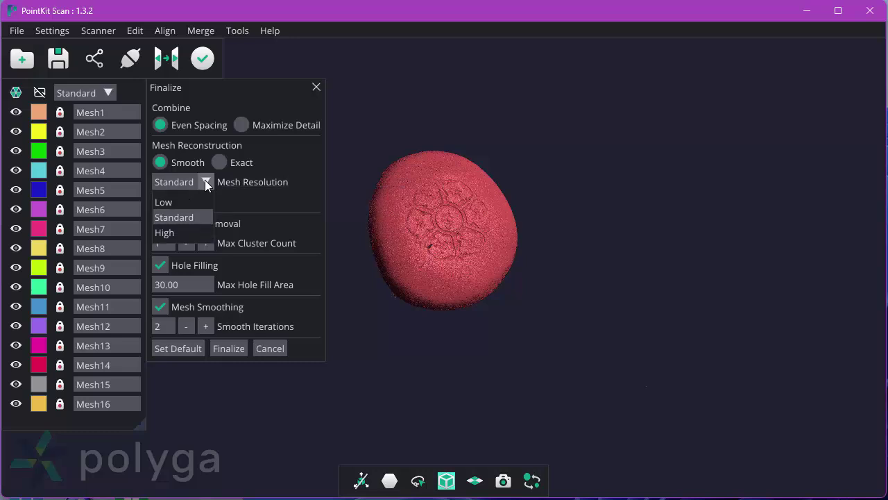
click(191, 218)
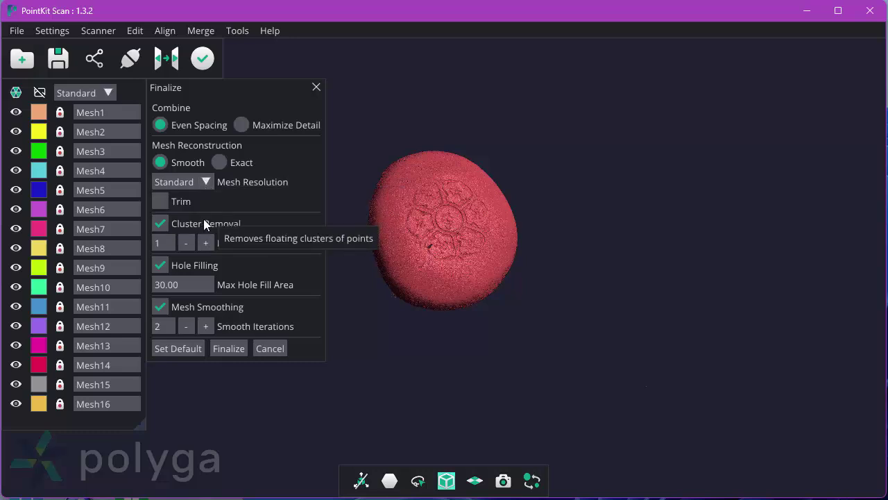
click(225, 349)
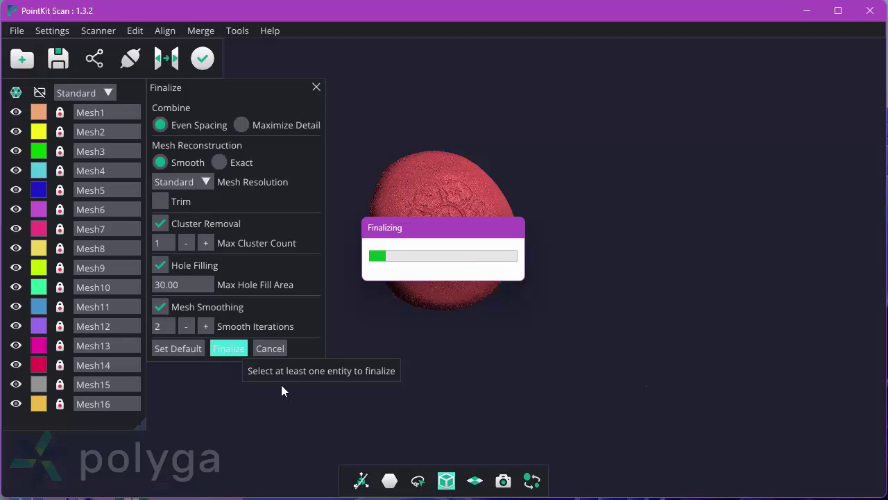
- Examine the underside of the finalized stone mesh, briefly showing the Mesh4 scan over it for comparison
drag(407, 333, 555, 177)
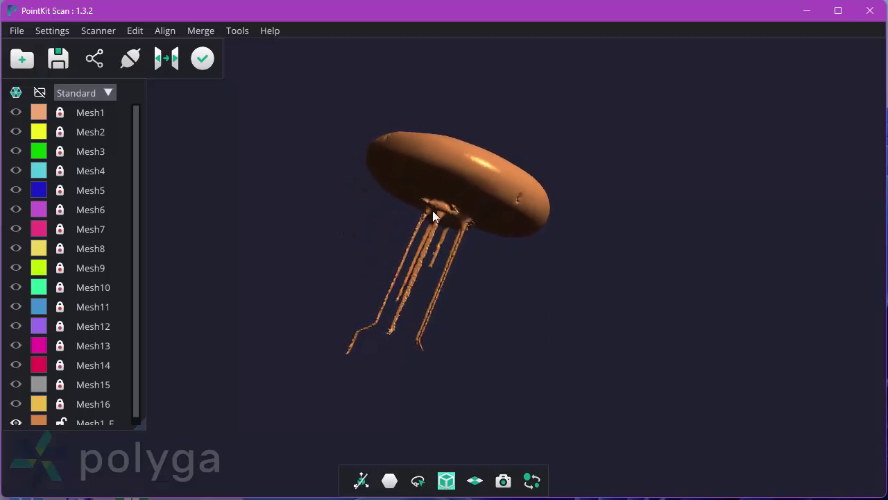
click(15, 171)
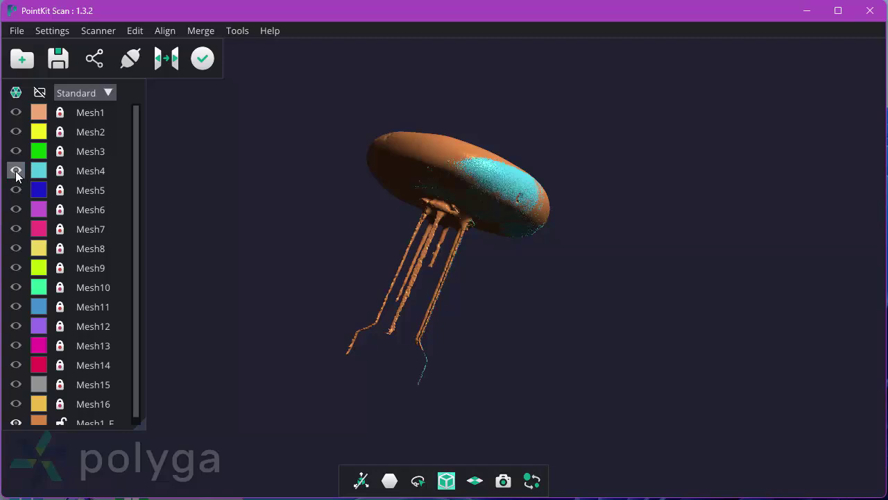
click(16, 172)
scroll(104, 301, down, 1)
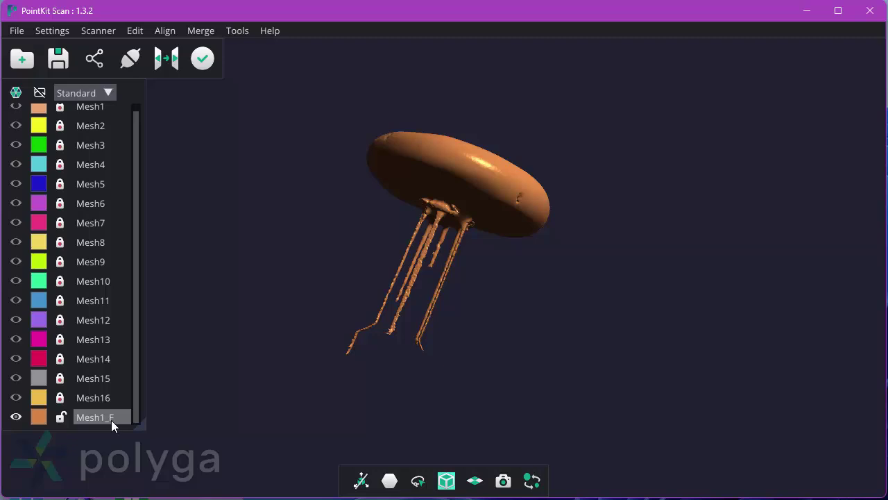
- Select the finalized mesh Mesh1_F and inspect its carved face and the stray strands underneath
click(101, 417)
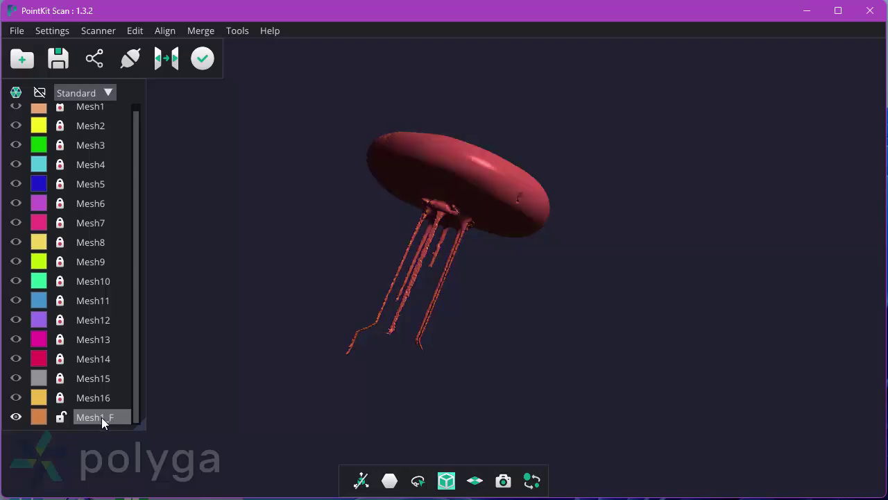
click(17, 419)
click(16, 420)
drag(383, 285, 436, 393)
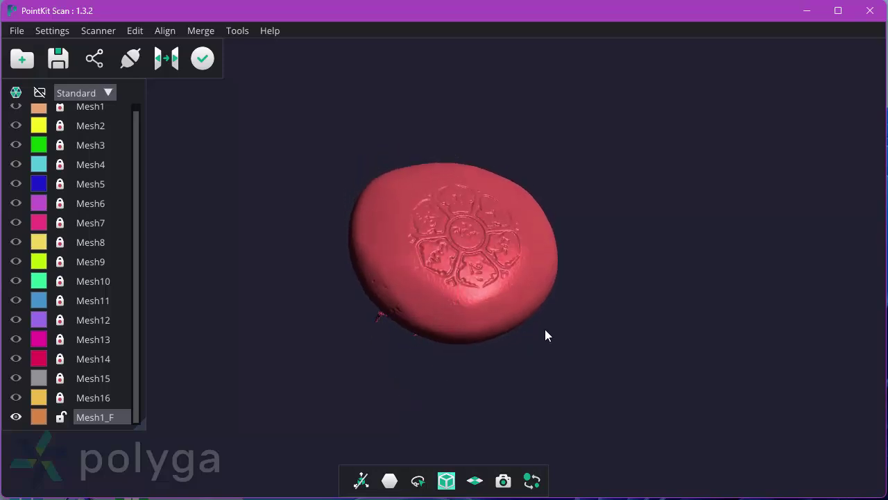
drag(545, 335, 488, 200)
scroll(471, 312, up, 5)
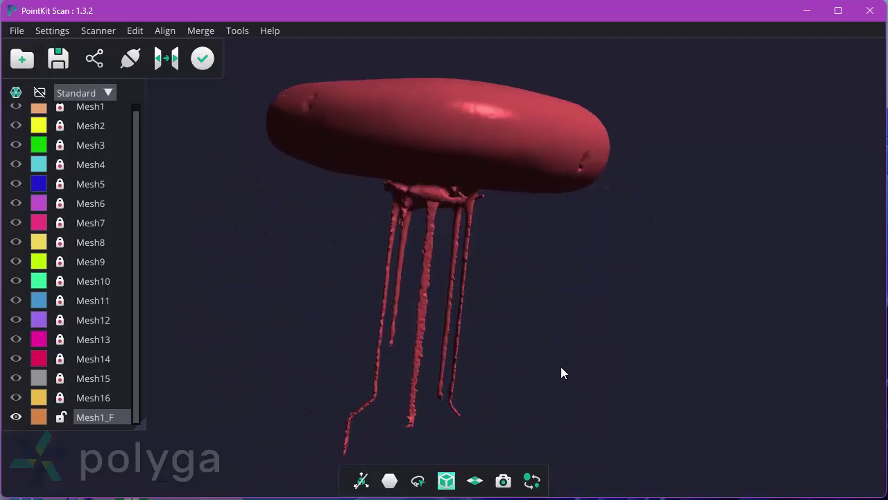
drag(562, 373, 611, 260)
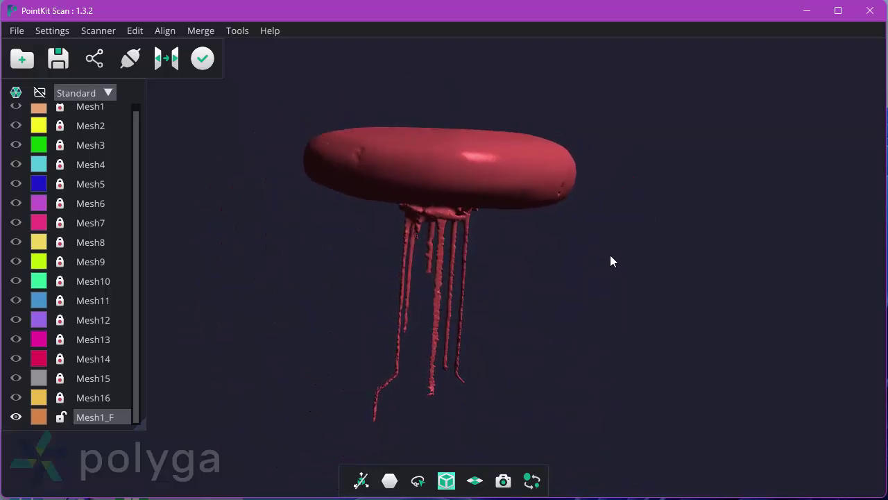
- Look up the shortcut for selecting points in the hotkey list
click(270, 30)
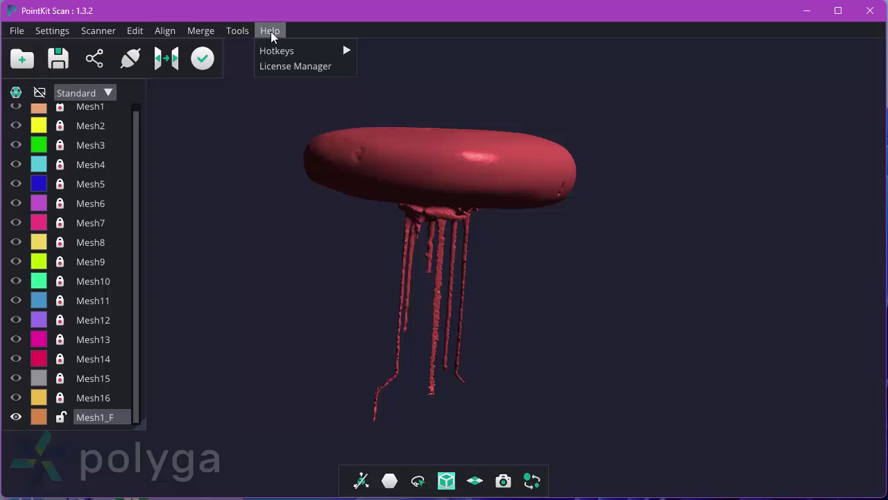
mouse_move(275, 49)
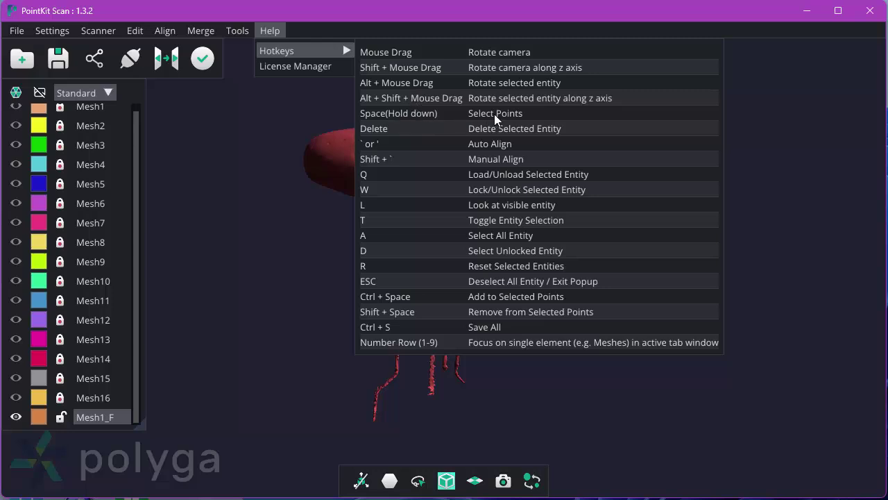
click(321, 291)
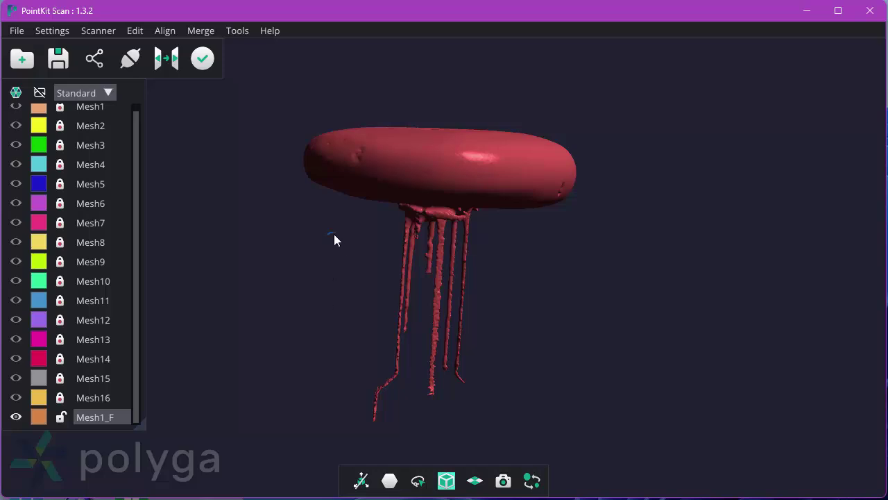
- Select the stray strands hanging below the finalized stone mesh and delete them
mouse_move(365, 221)
mouse_down()
mouse_move(452, 211)
mouse_move(516, 267)
mouse_move(541, 401)
mouse_move(397, 423)
mouse_move(302, 409)
mouse_up()
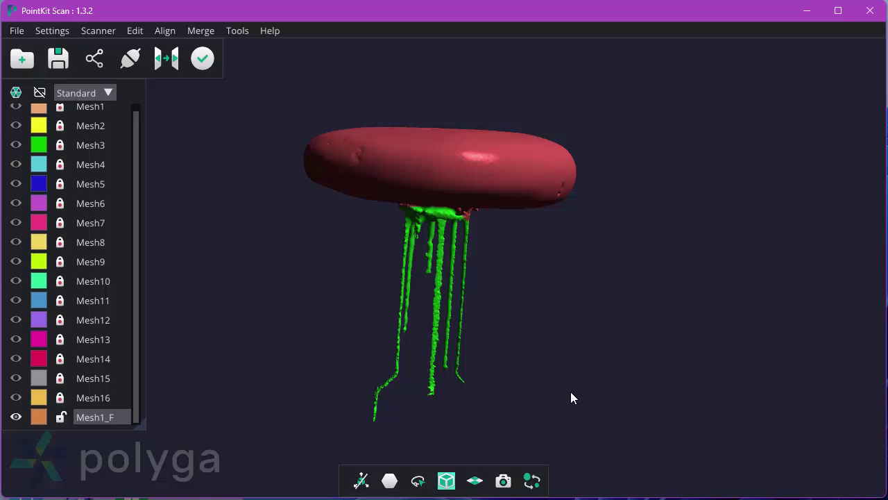
key(Delete)
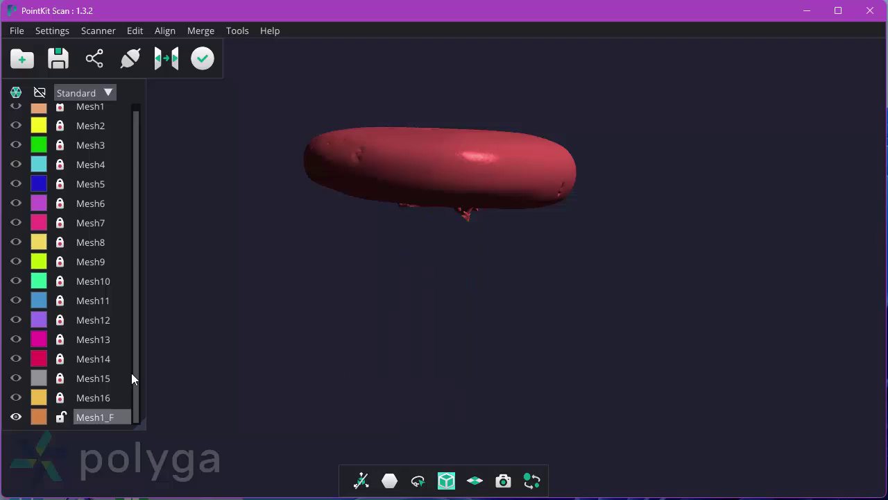
drag(487, 295, 450, 390)
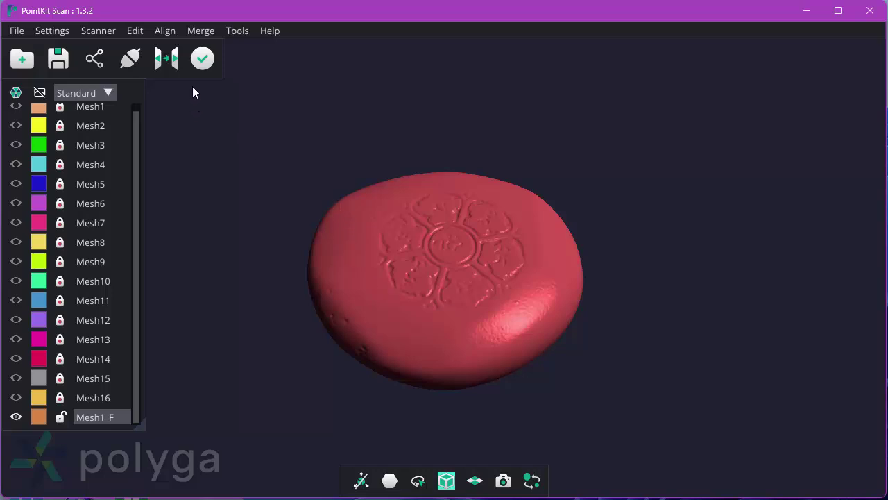
- Decimate the finalized mesh Mesh1_F with Even Spacing, using Voxel Downsample and a radius of 0.10
click(167, 34)
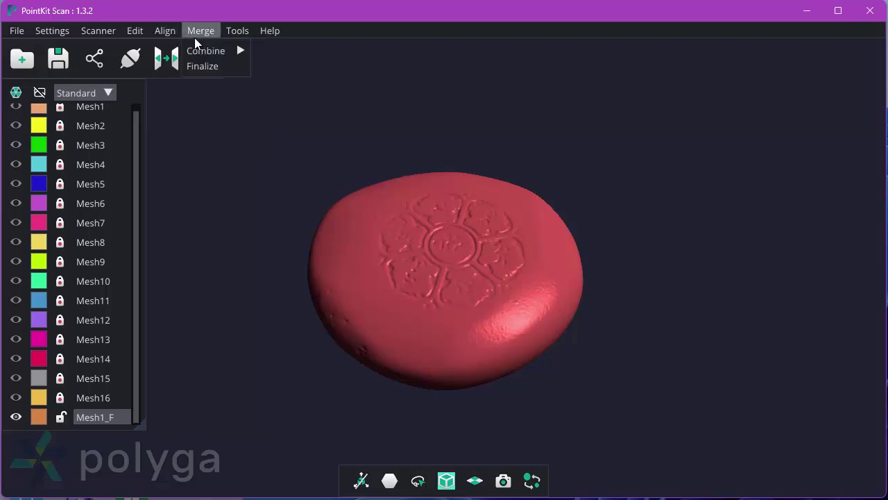
mouse_move(232, 32)
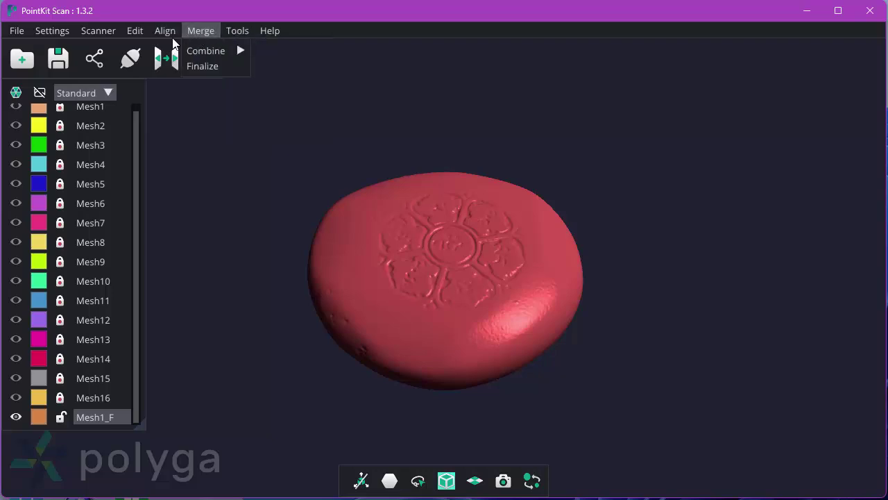
mouse_move(143, 33)
mouse_move(149, 69)
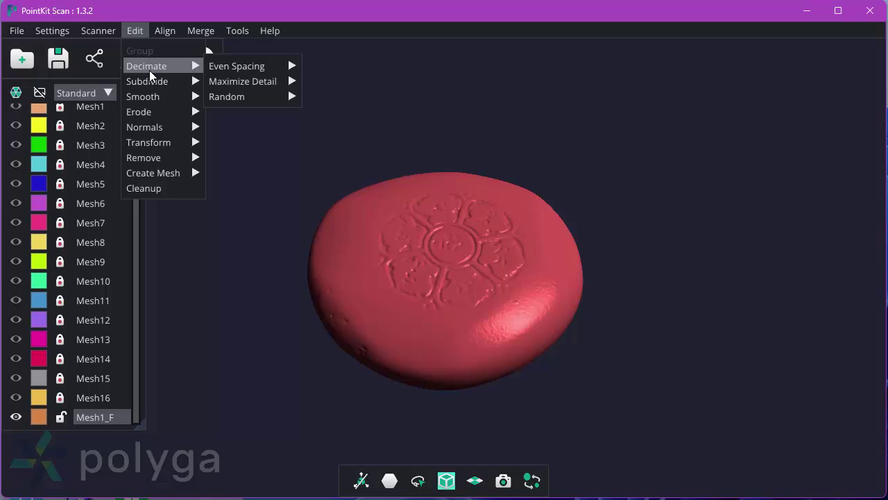
mouse_move(224, 68)
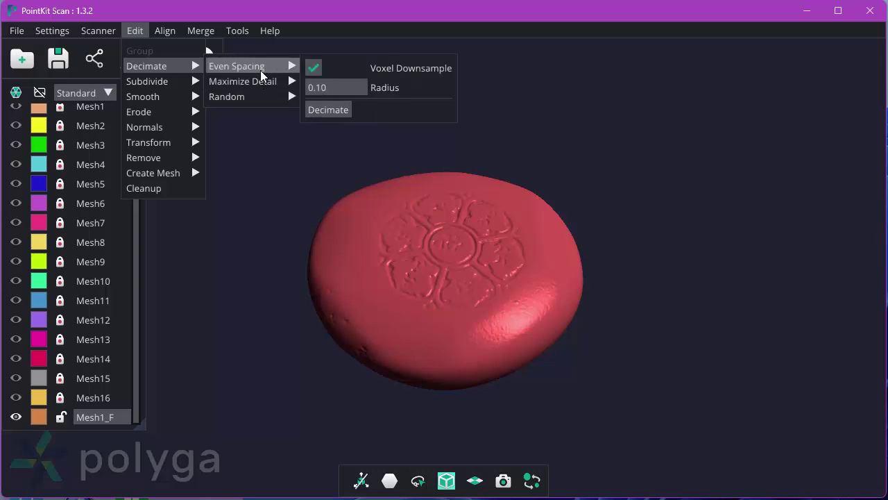
click(325, 111)
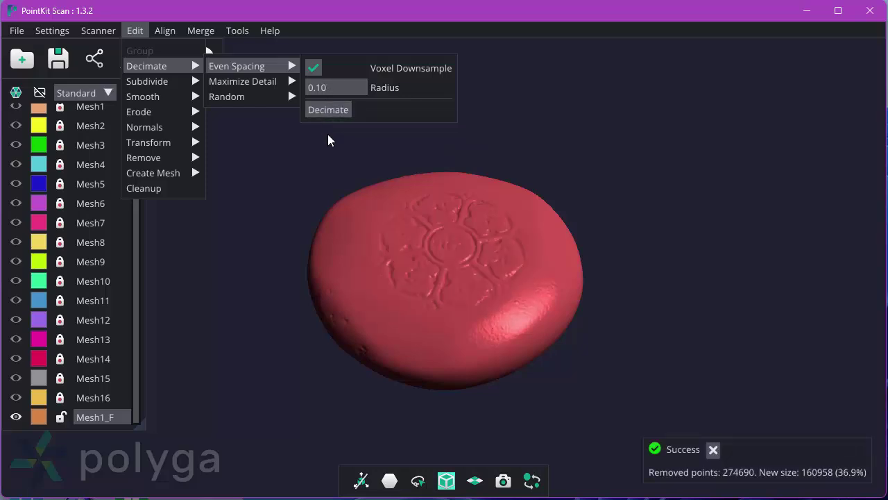
- Decimate Mesh1_F again with Even Spacing, setting the radius to 0.70, and check the carved face
double_click(323, 89)
click(324, 88)
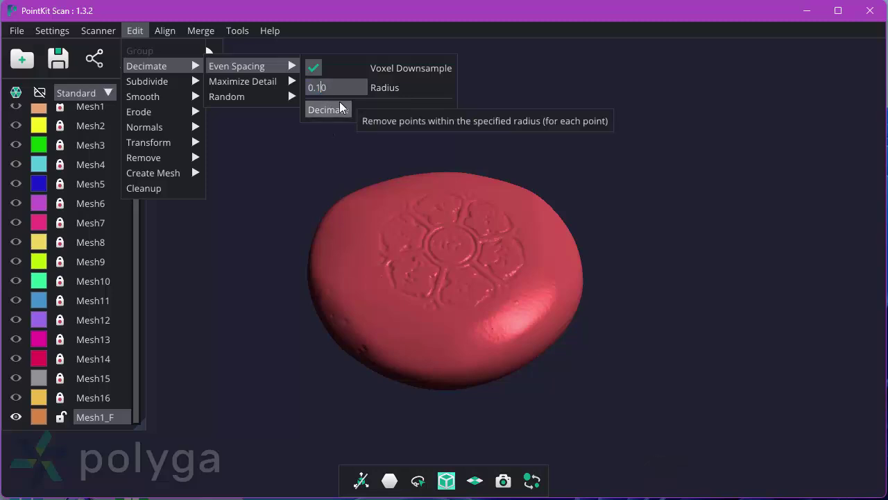
key(BackSpace)
text(7)
click(345, 110)
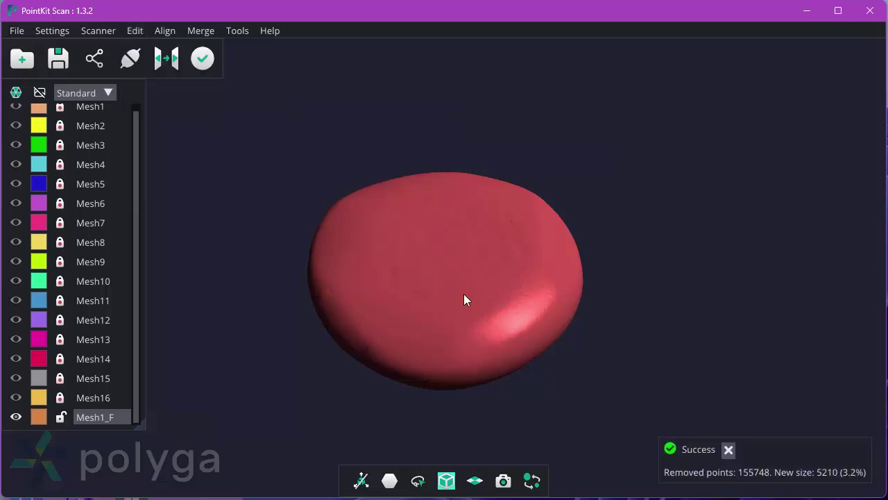
mouse_move(451, 310)
mouse_down()
mouse_move(452, 363)
mouse_move(490, 224)
mouse_move(476, 164)
mouse_move(438, 337)
mouse_move(452, 315)
mouse_up()
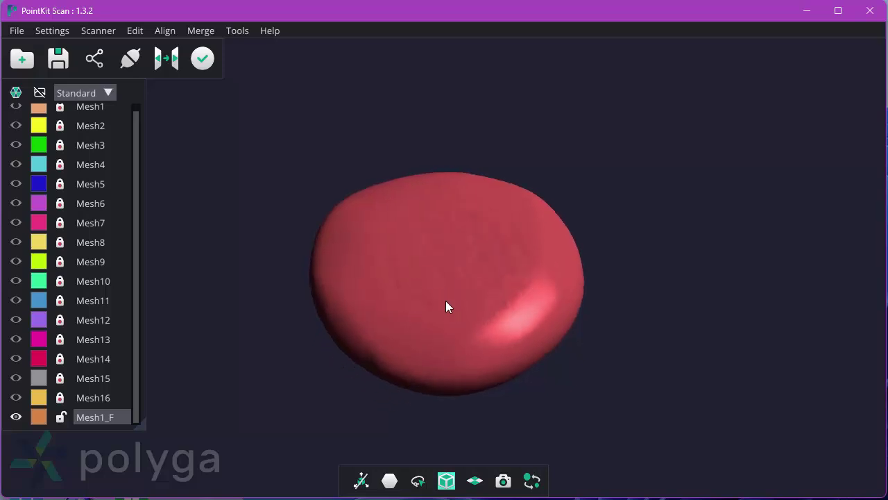
drag(459, 331, 438, 303)
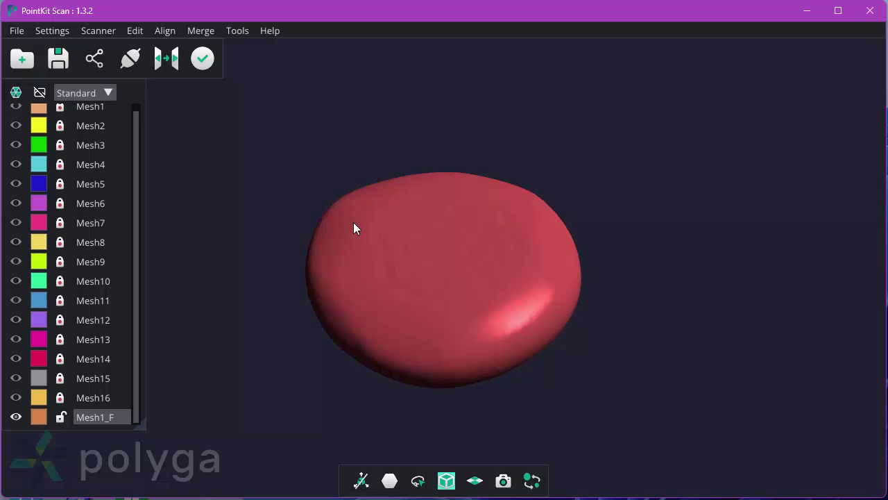
- Select Mesh1_F and export only this mesh in .stl format as Mesh1_F to the 2024_11_29_stone folder
click(91, 417)
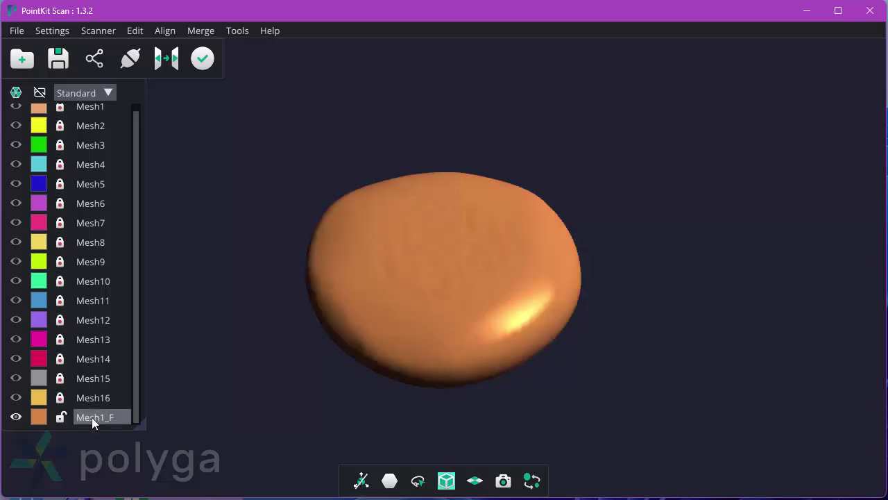
click(92, 417)
click(91, 416)
click(92, 417)
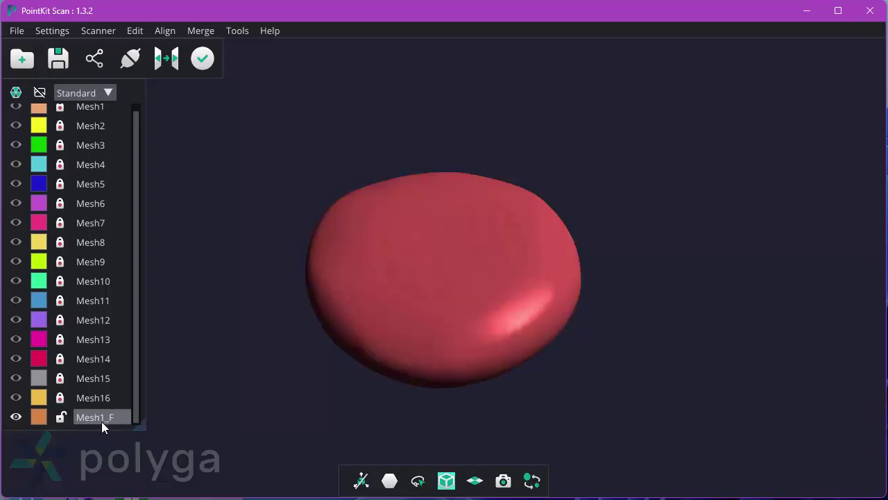
click(18, 32)
mouse_move(40, 86)
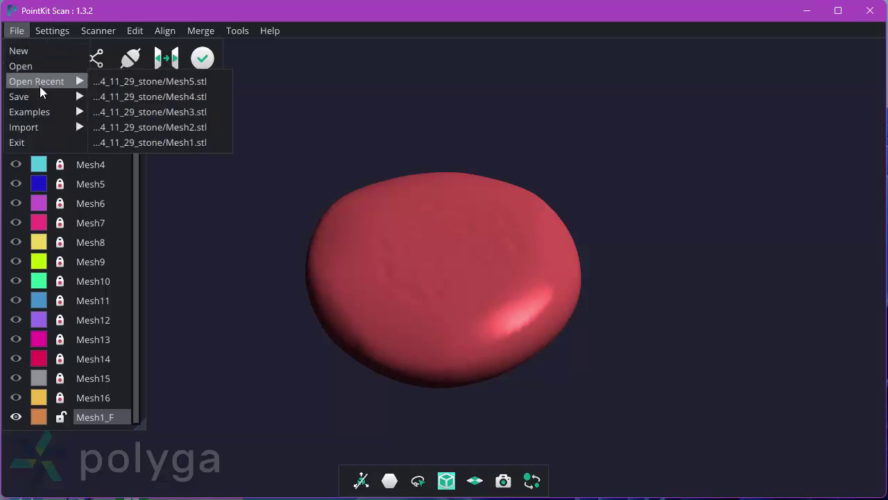
mouse_move(53, 100)
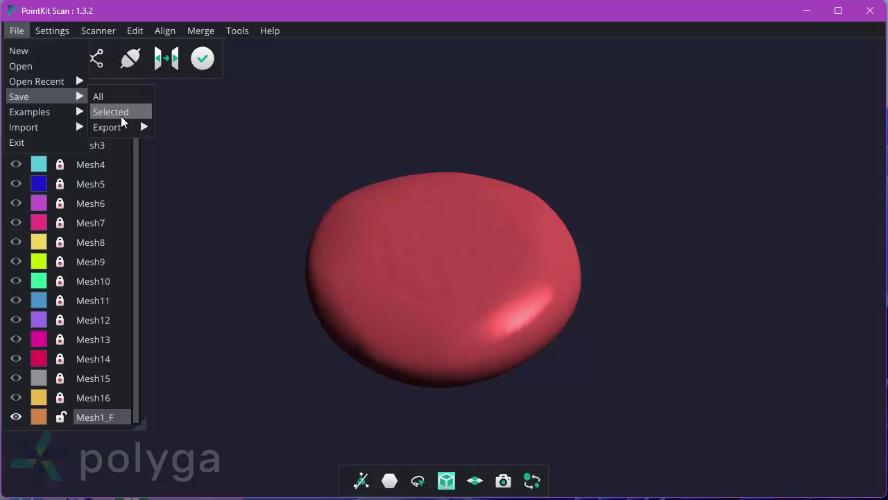
mouse_move(122, 127)
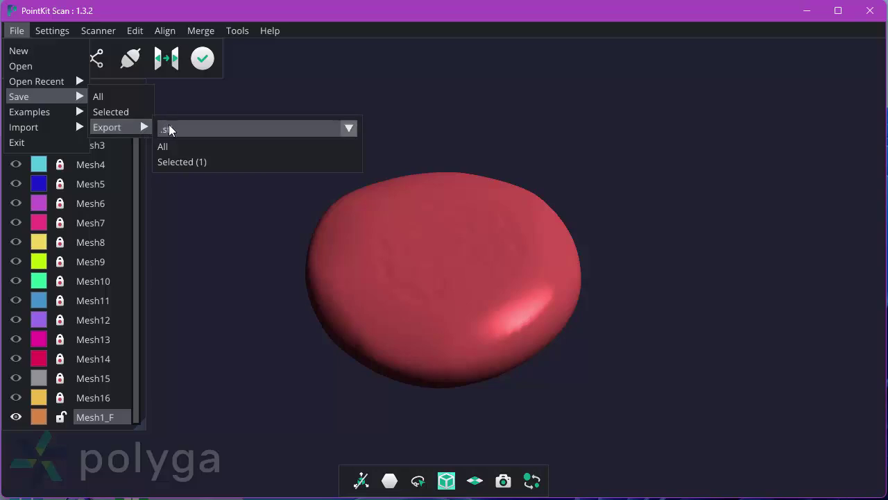
click(348, 129)
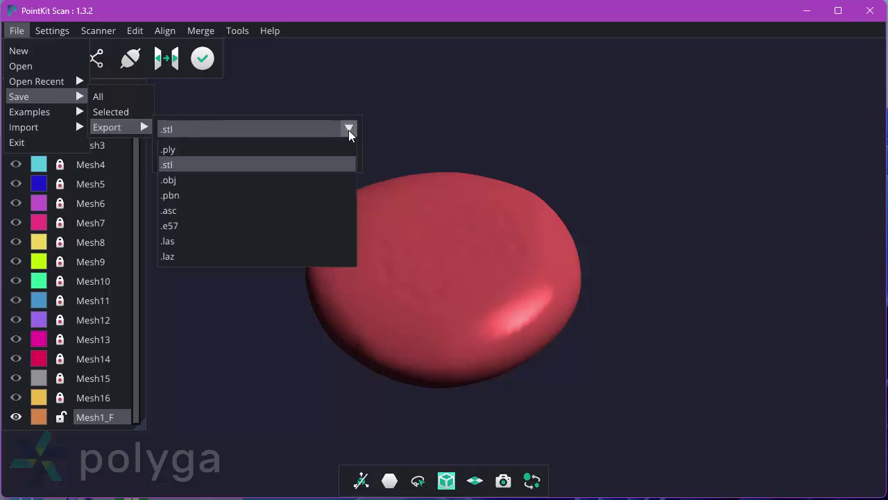
click(347, 129)
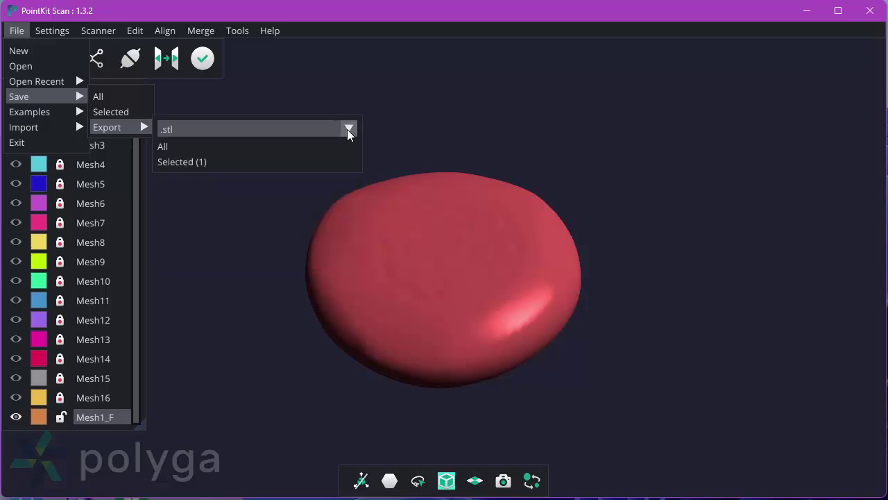
click(203, 163)
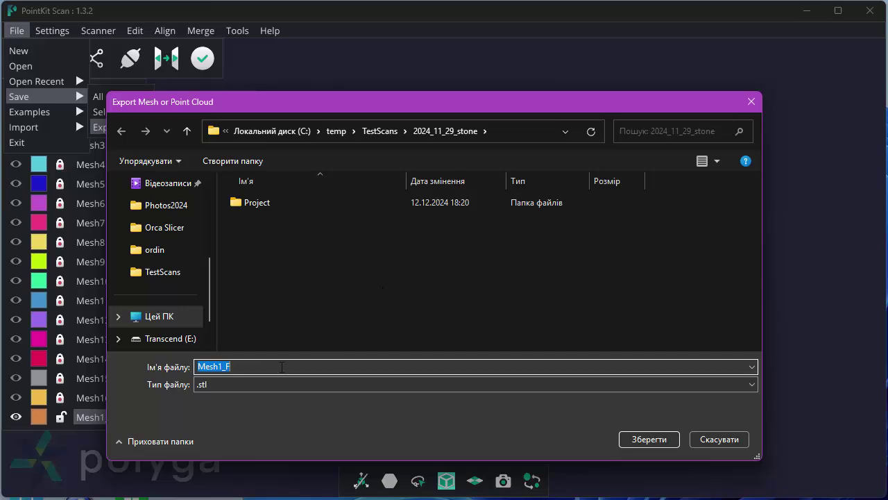
click(643, 440)
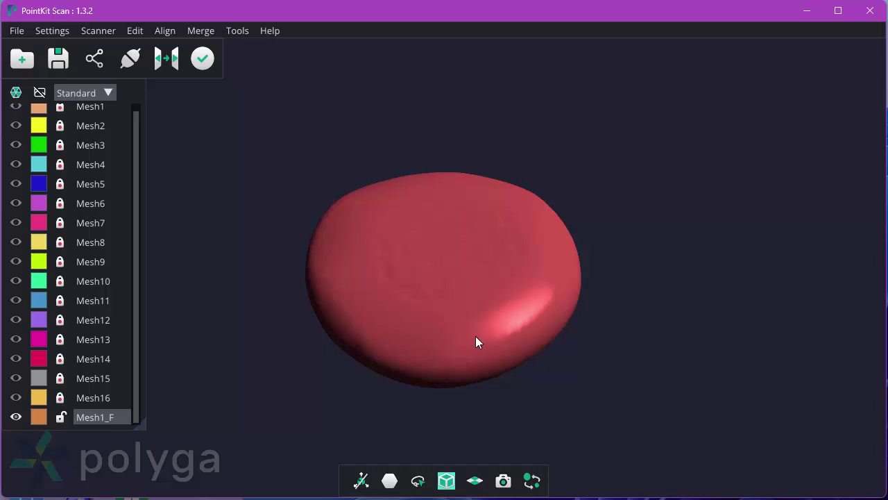
- Examine the decimated stone mesh from its upper side, edge and underside
drag(459, 375, 464, 334)
drag(465, 284, 465, 329)
drag(429, 341, 454, 319)
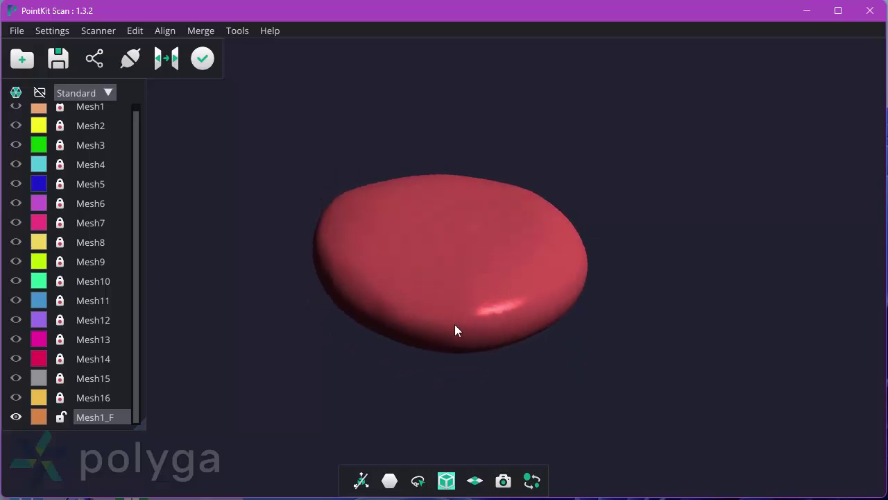
mouse_move(475, 338)
mouse_down()
mouse_move(482, 324)
mouse_move(478, 340)
mouse_up()
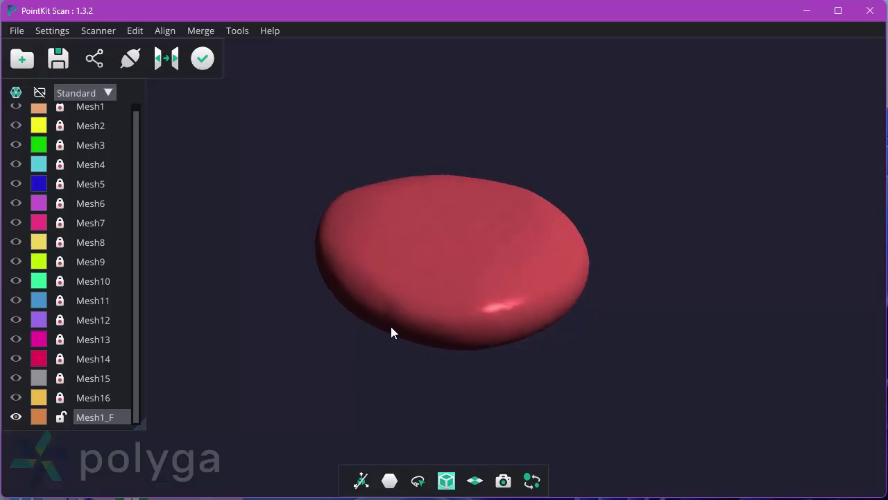
drag(458, 306, 519, 134)
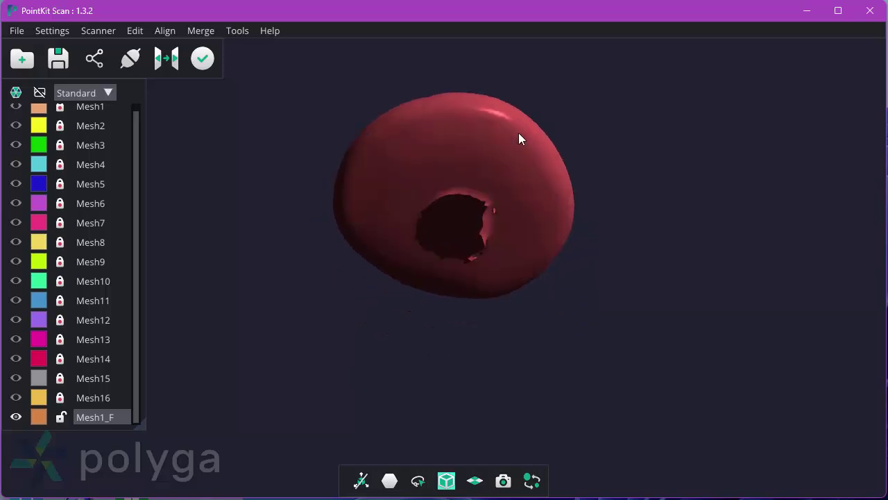
drag(483, 238, 446, 386)
drag(460, 356, 415, 334)
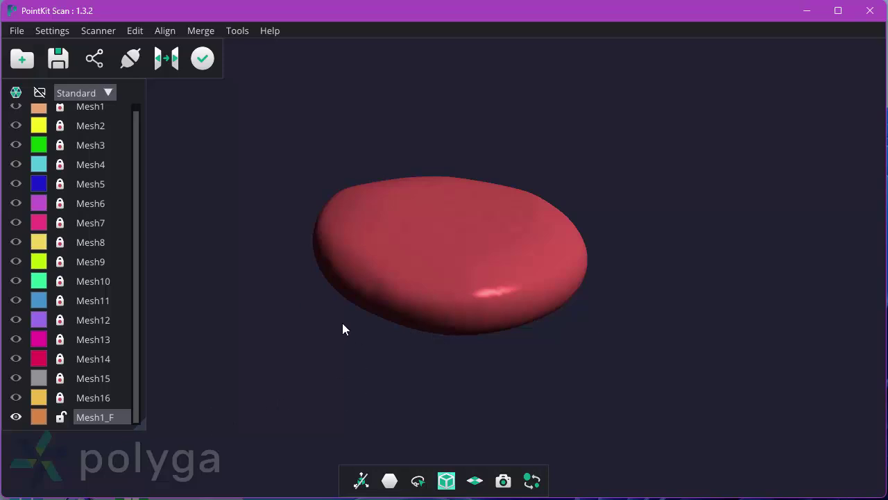
- Create a new empty project, deleting all currently loaded meshes
click(22, 58)
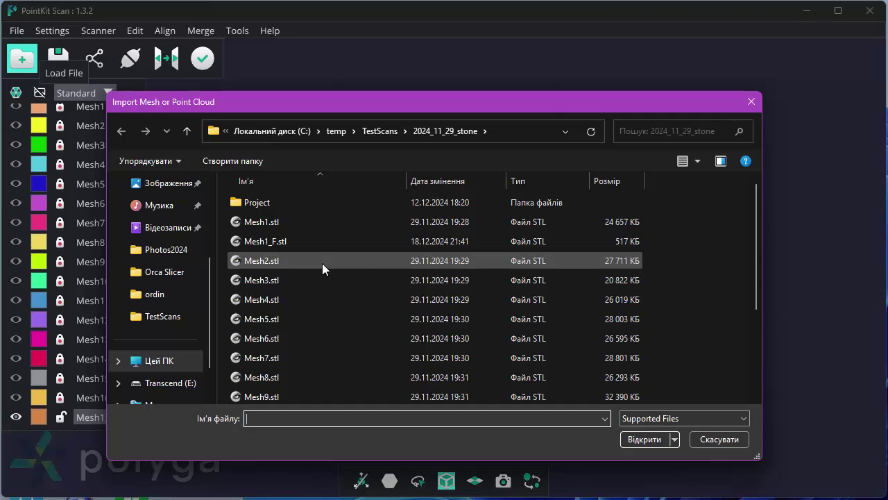
click(709, 439)
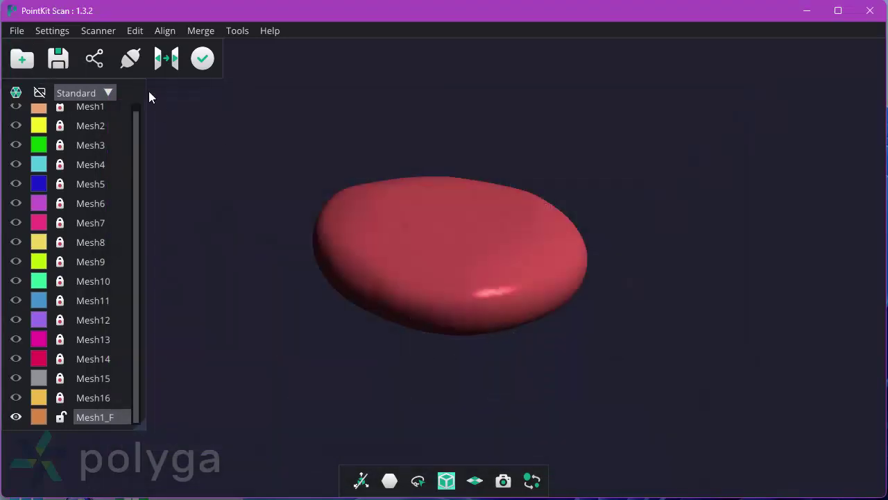
click(16, 31)
click(19, 50)
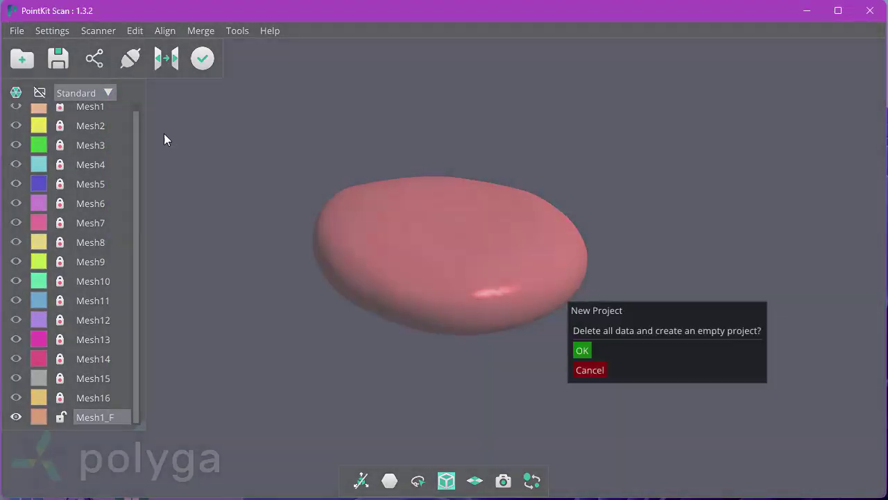
click(580, 350)
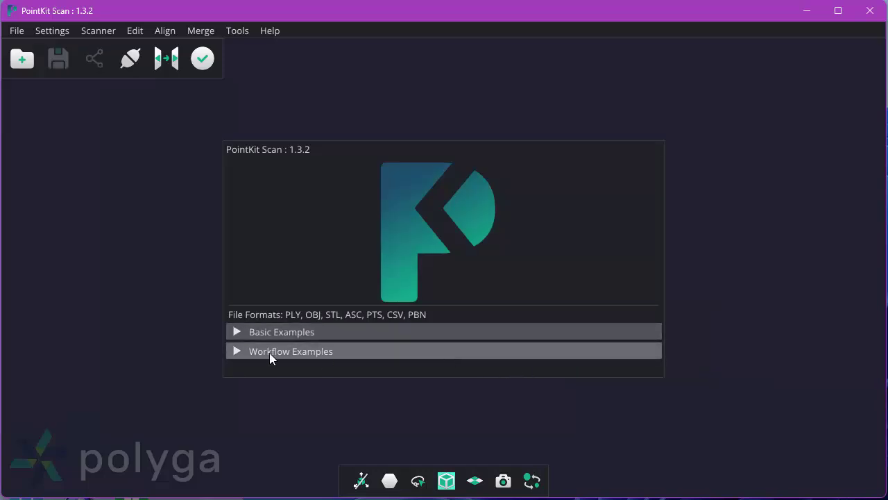
- Import Mesh1_F.stl from the 2024_11_29_stone folder in millimetres with Generate Normals enabled
click(23, 60)
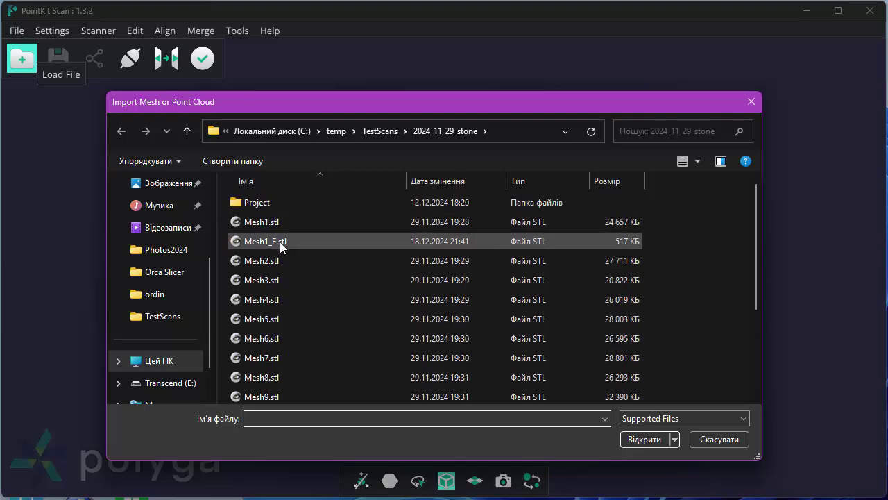
double_click(280, 242)
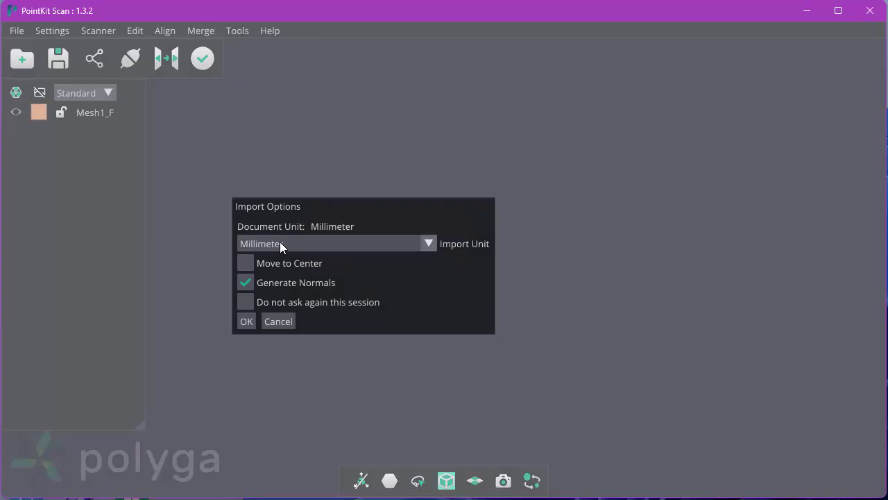
click(249, 321)
- Examine the carved face and the side profile of the imported stone mesh
drag(417, 366, 410, 324)
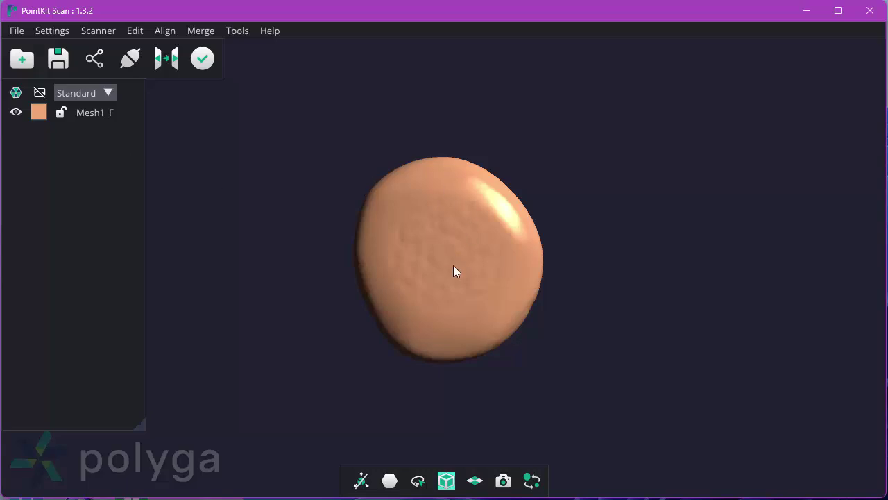
drag(455, 271, 594, 182)
drag(517, 256, 416, 345)
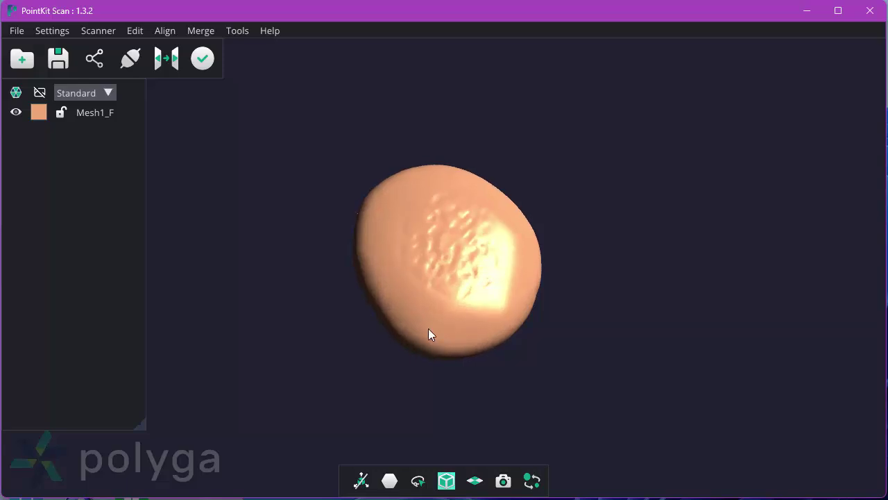
click(271, 31)
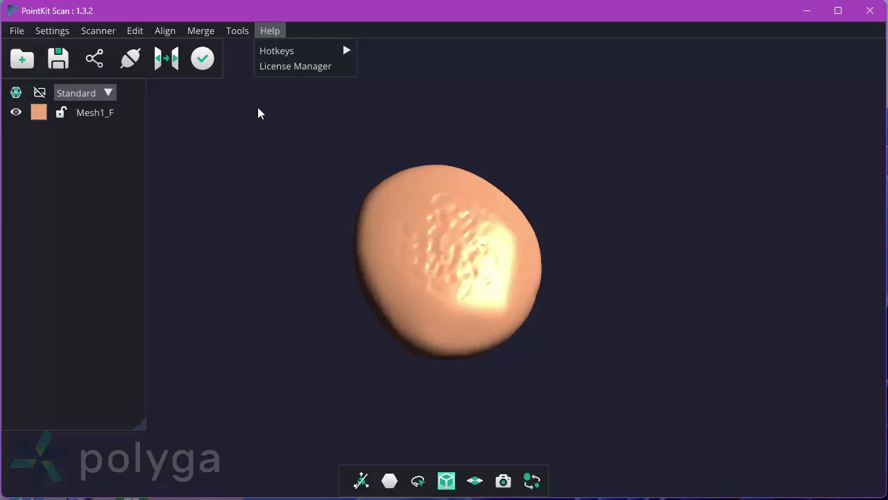
click(260, 151)
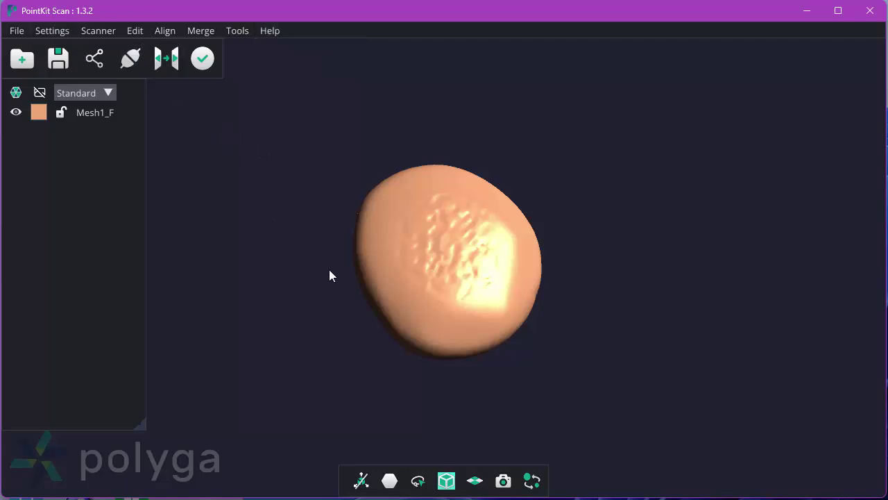
drag(422, 284, 467, 199)
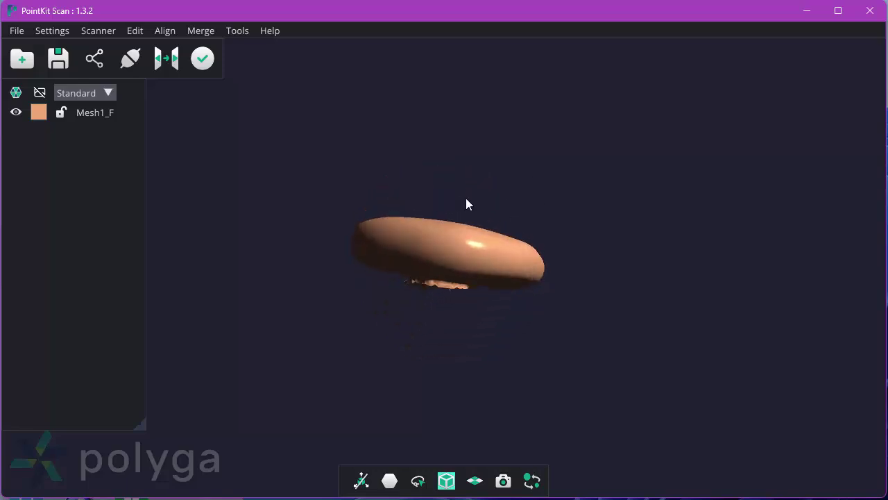
drag(469, 264, 413, 298)
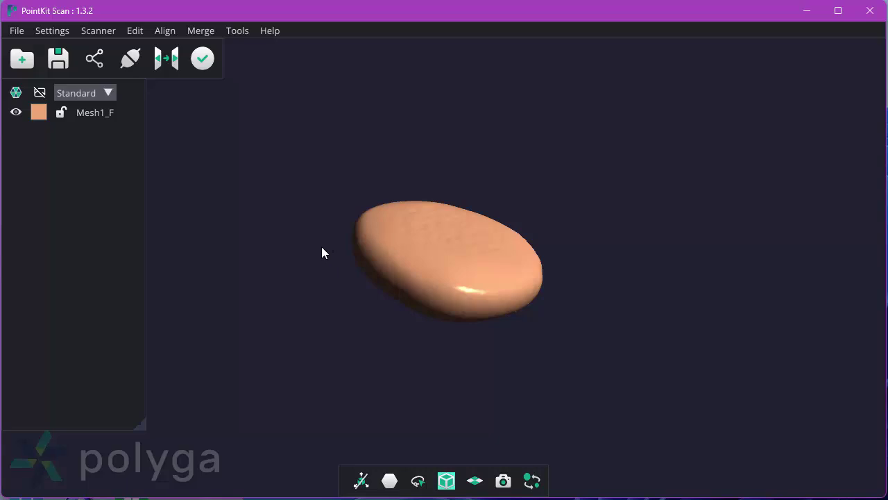
click(99, 30)
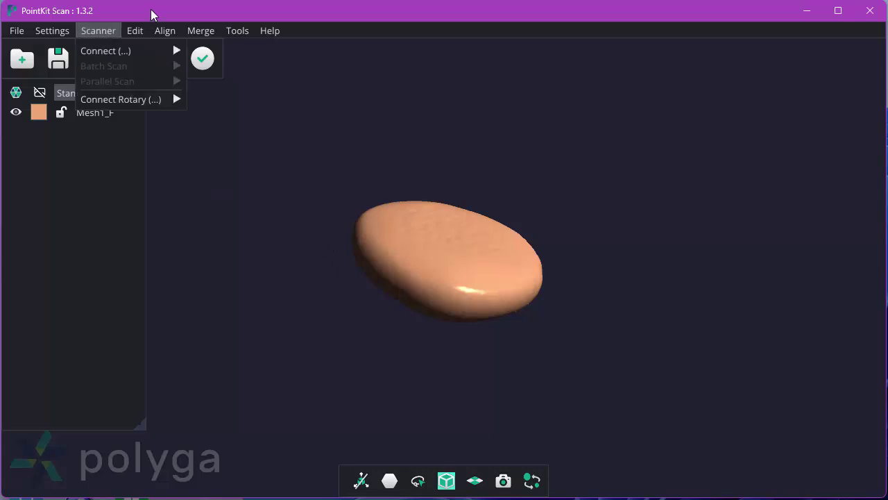
mouse_move(96, 31)
click(201, 185)
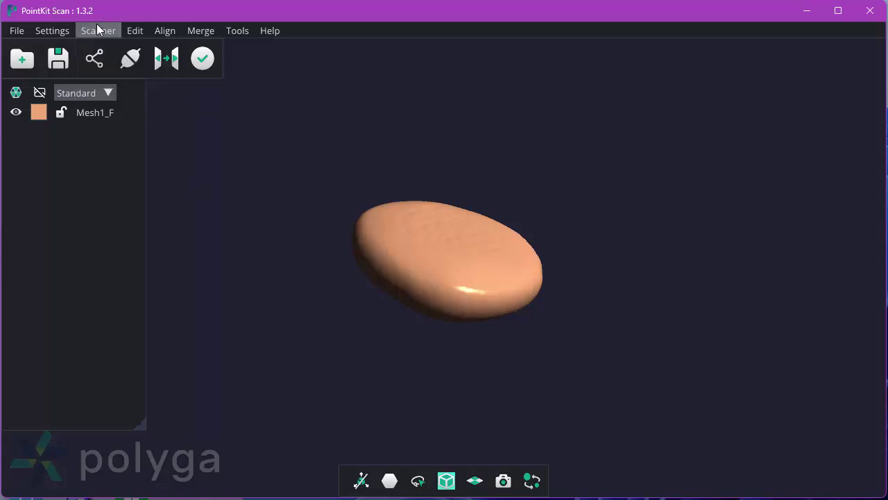